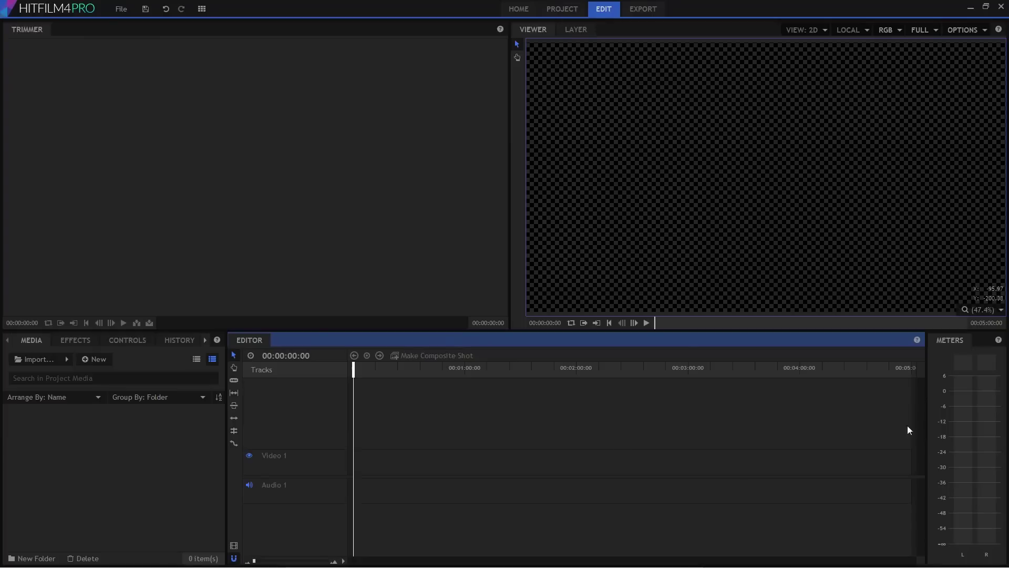
- Import the Rocket League and Trackmania mp4 recordings and skim the Rocket League footage
{"action": "left_click_drag", "start_coordinate": [909, 429], "coordinate": [121, 494]}
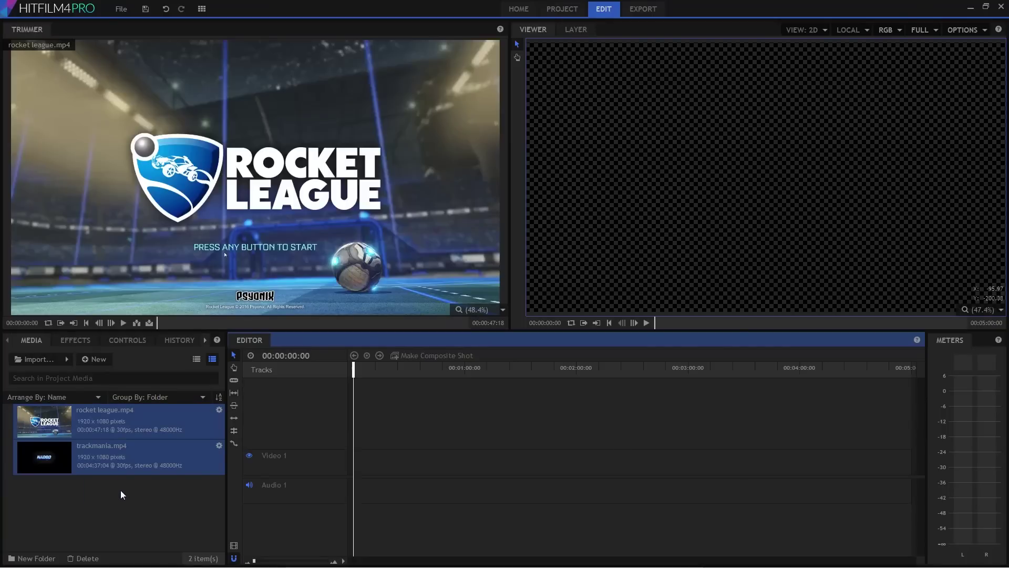
{"action": "left_click", "coordinate": [163, 323]}
{"action": "left_click_drag", "start_coordinate": [273, 322], "coordinate": [424, 324]}
- Load trackmania.mp4 in the Trimmer and scrub to the race start at 00:01:04:04
{"action": "left_click", "coordinate": [30, 448]}
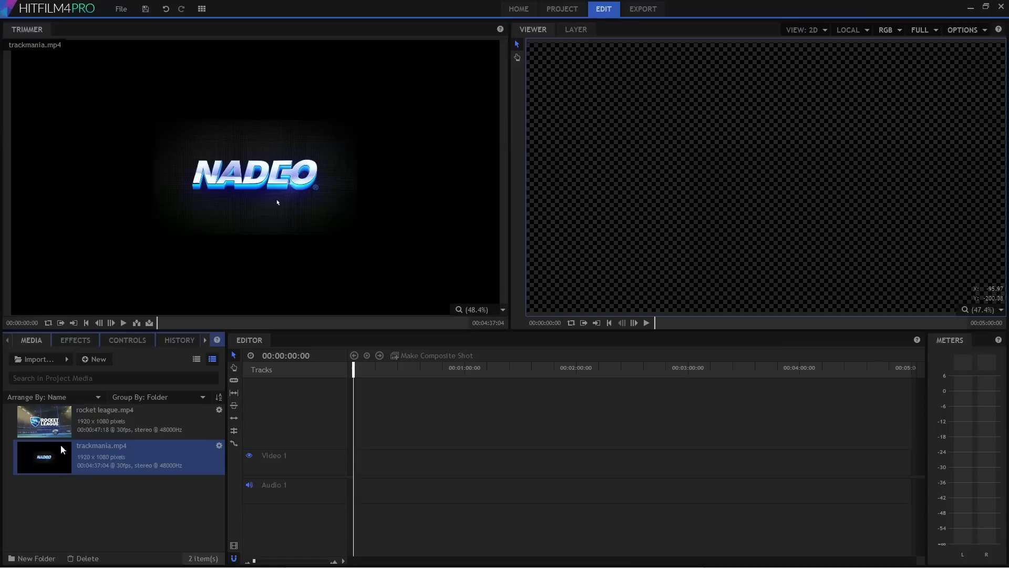
{"action": "left_click", "coordinate": [163, 323]}
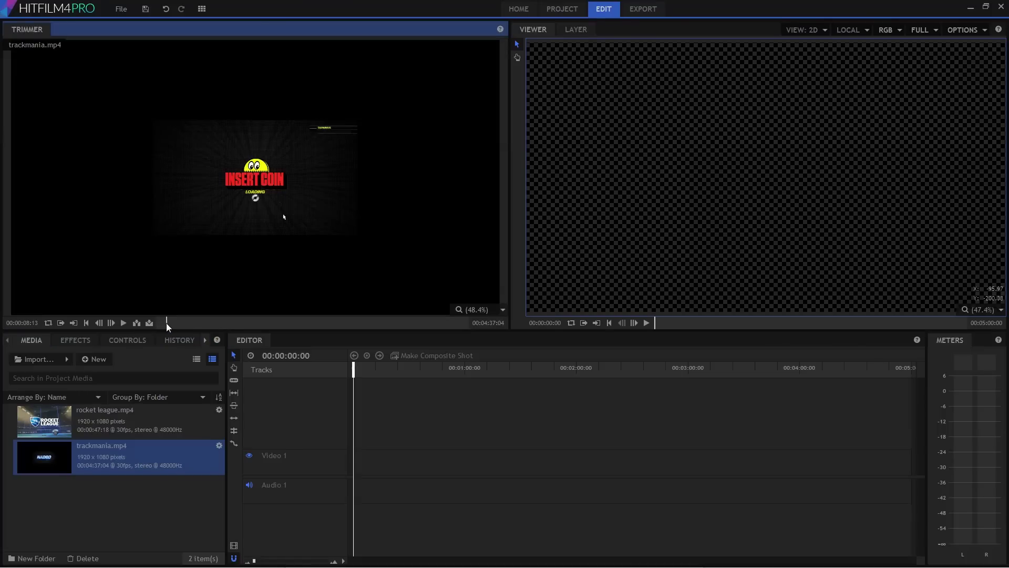
{"action": "left_click_drag", "start_coordinate": [170, 324], "coordinate": [220, 330]}
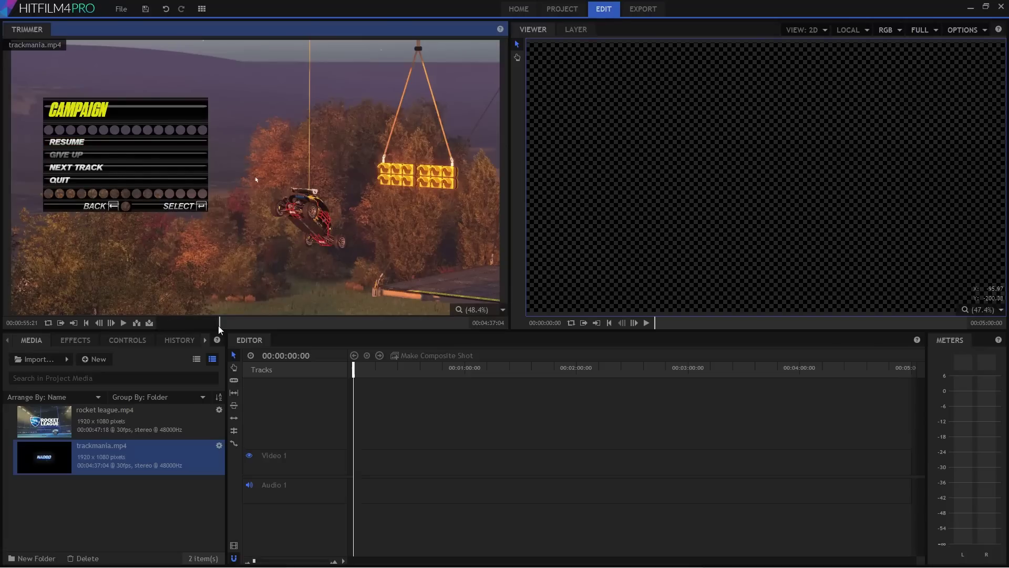
{"action": "left_click_drag", "start_coordinate": [225, 326], "coordinate": [363, 463]}
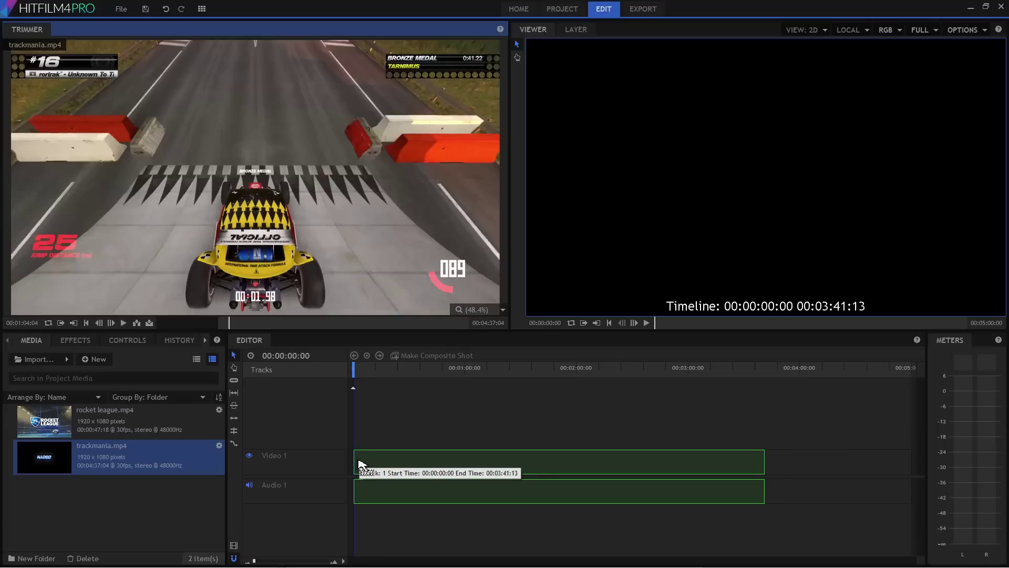
- Place trackmania.mp4 on Video 1 and Audio 1 and preview the race start
{"action": "left_click_drag", "start_coordinate": [487, 359], "coordinate": [486, 359]}
{"action": "left_click_drag", "start_coordinate": [353, 371], "coordinate": [361, 371]}
{"action": "left_click_drag", "start_coordinate": [252, 373], "coordinate": [265, 397]}
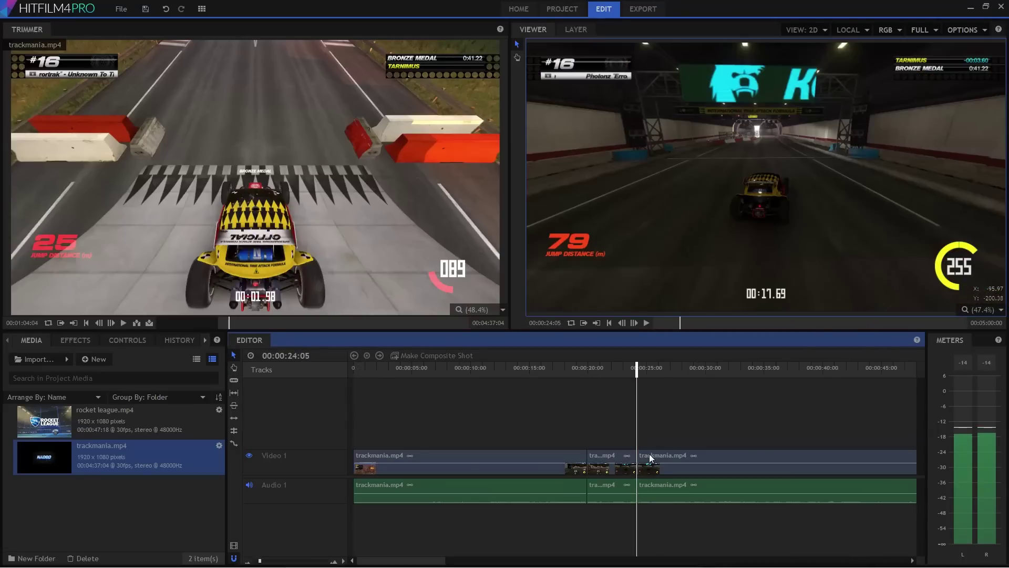
- Shift the last Trackmania piece later and stretch the middle piece to 00:00:09:11
{"action": "left_click_drag", "start_coordinate": [649, 453], "coordinate": [714, 461]}
{"action": "left_click", "coordinate": [634, 459]}
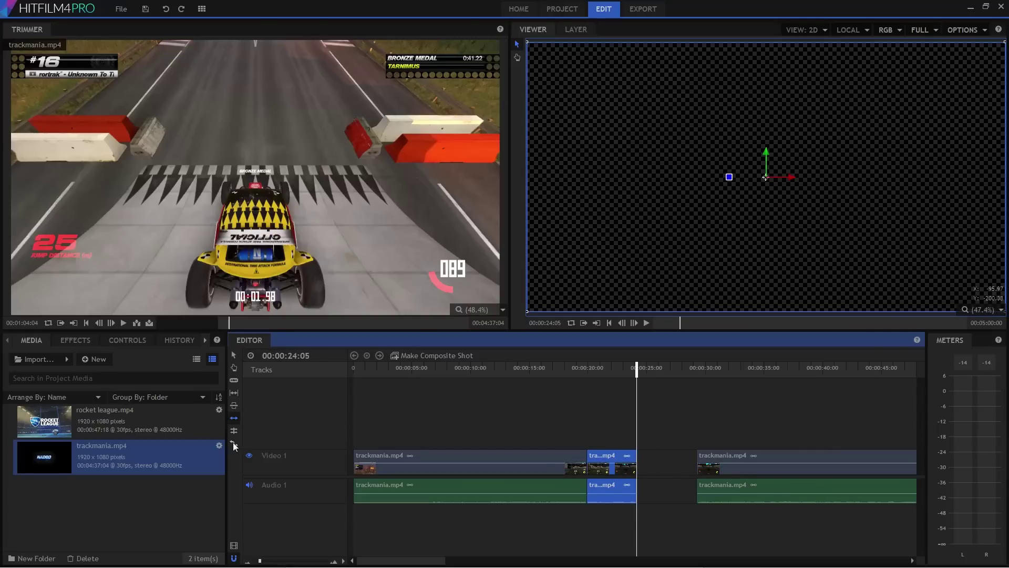
{"action": "left_click_drag", "start_coordinate": [652, 456], "coordinate": [712, 458]}
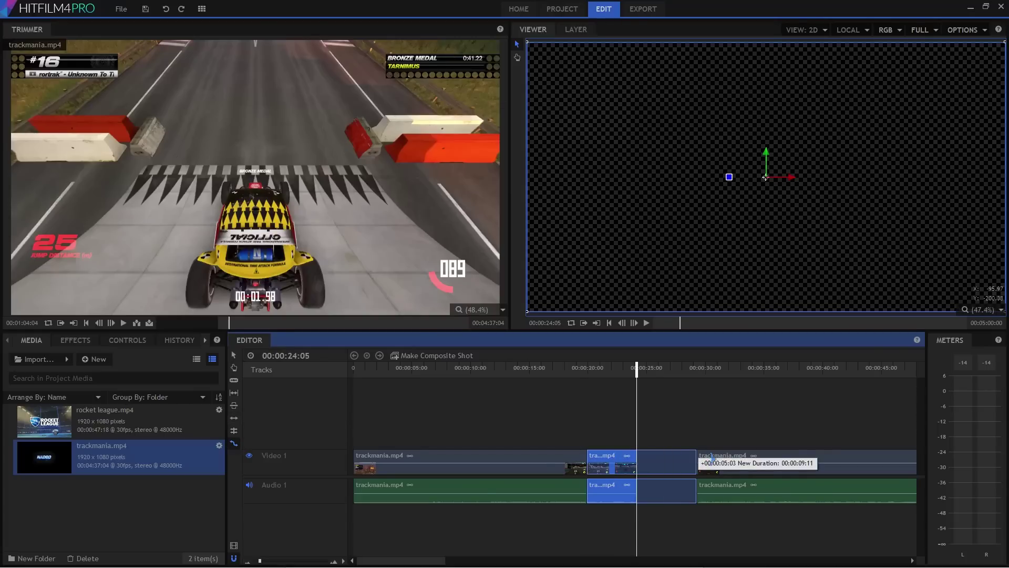
{"action": "left_click", "coordinate": [549, 368]}
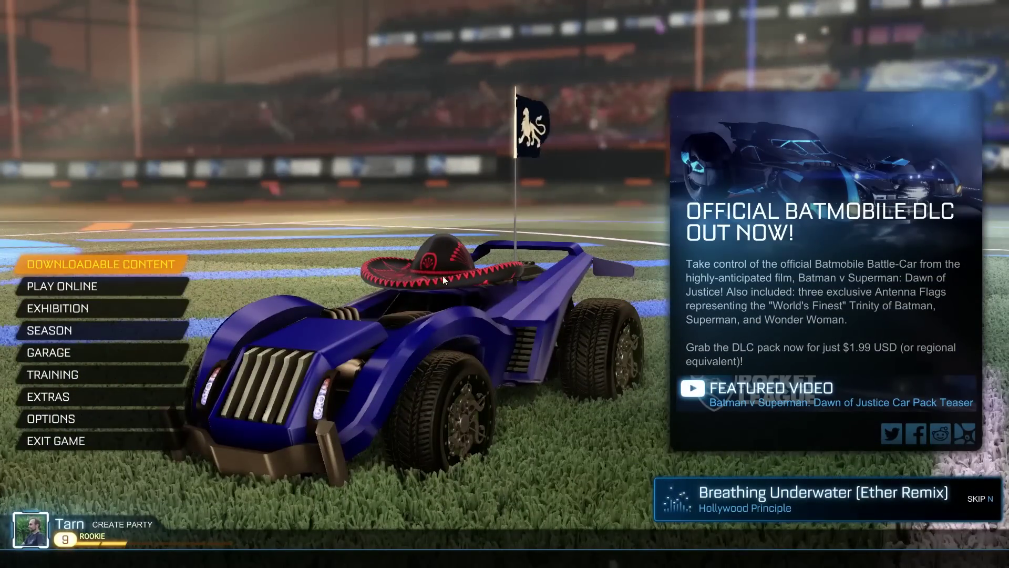
- Pick 1600 x 900 16:9 from the Resolution list on Rocket League's Video options tab
{"action": "left_click", "coordinate": [73, 417]}
{"action": "left_click", "coordinate": [521, 169]}
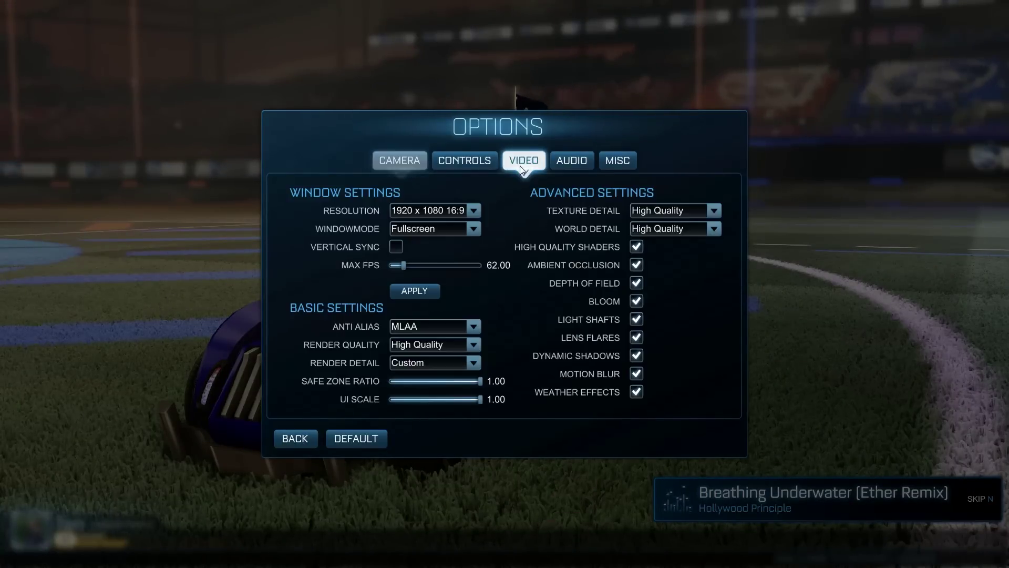
{"action": "left_click", "coordinate": [474, 212]}
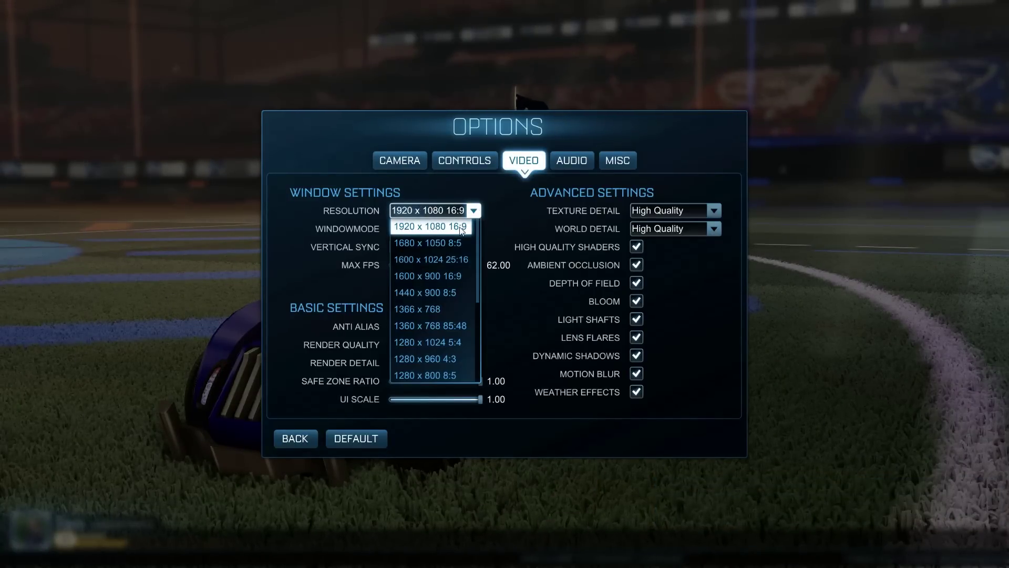
{"action": "left_click", "coordinate": [426, 275]}
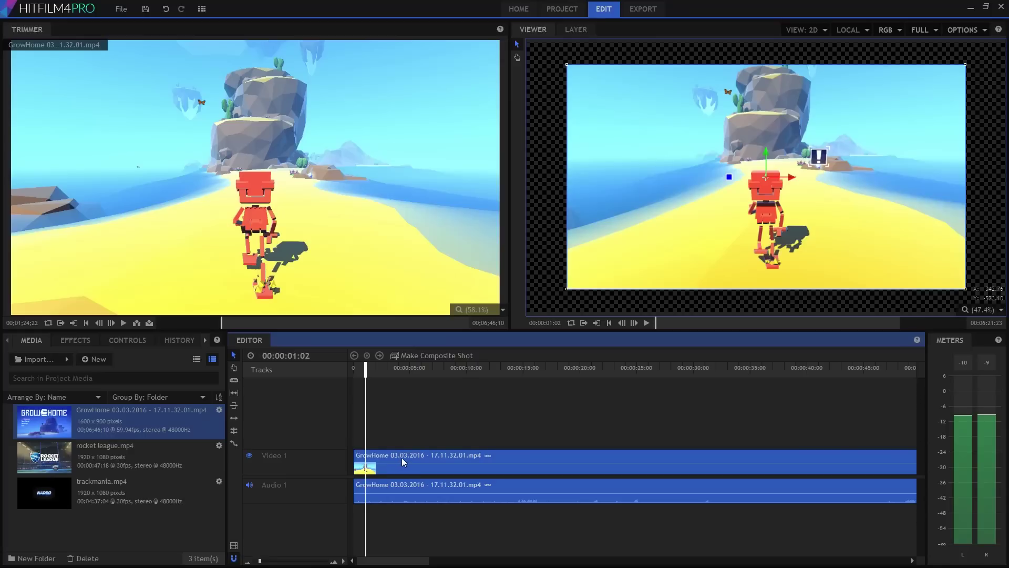
- Fit the Grow Home clip to the frame and expand its Transform controls
{"action": "right_click", "coordinate": [403, 461]}
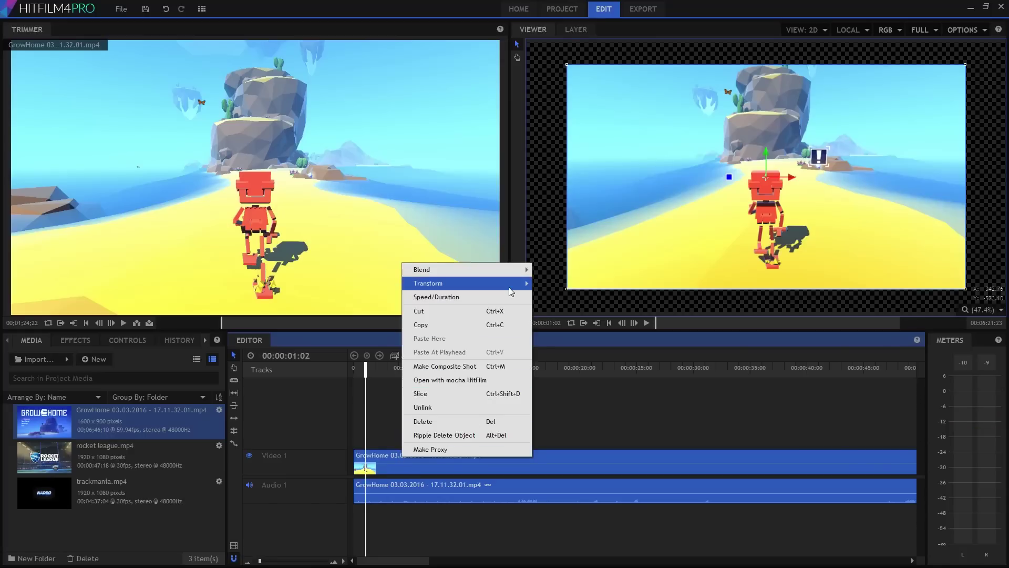
{"action": "mouse_move", "coordinate": [509, 285]}
{"action": "left_click", "coordinate": [580, 287]}
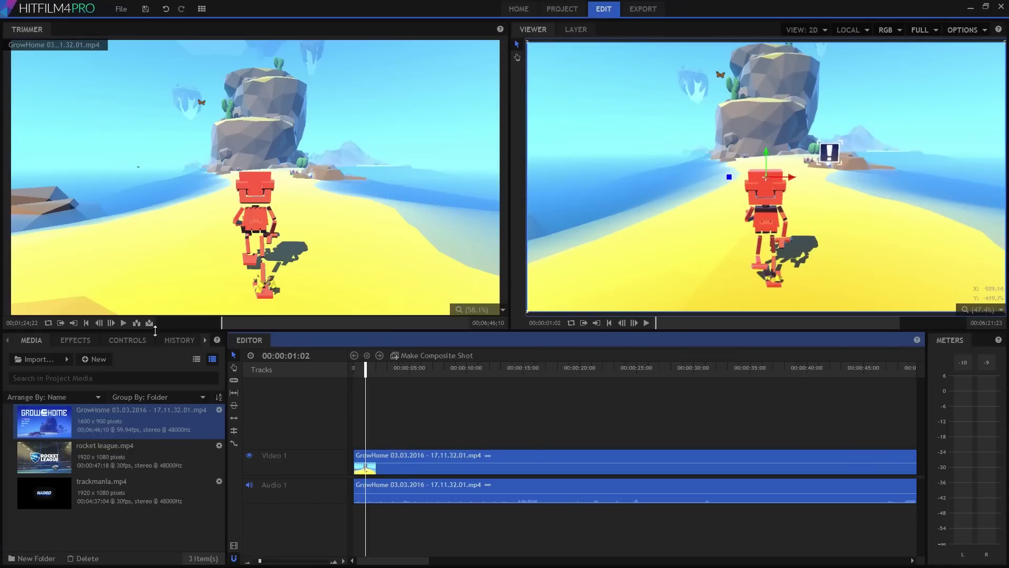
{"action": "left_click", "coordinate": [128, 340]}
{"action": "left_click", "coordinate": [8, 378]}
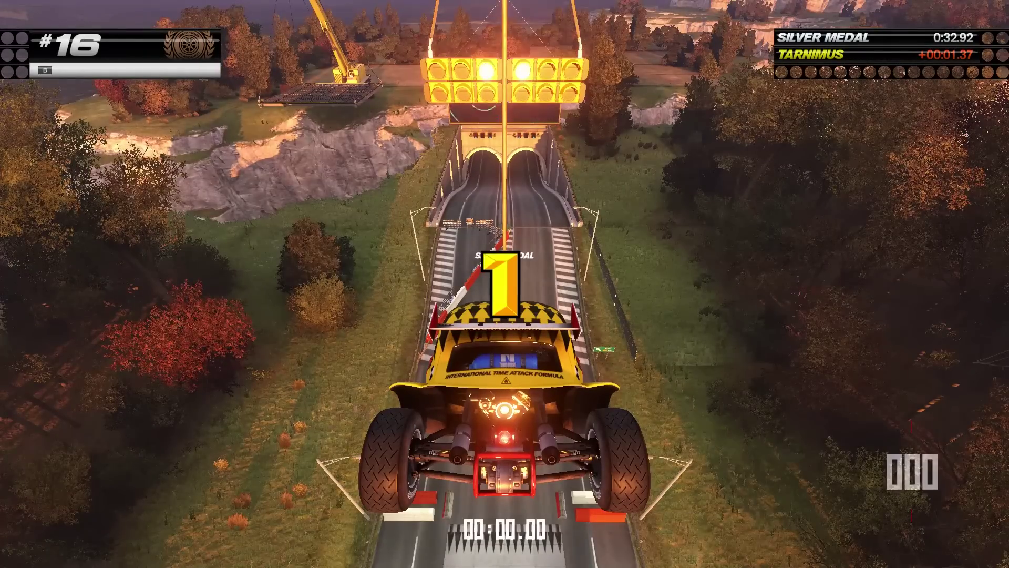
- Accelerate the car off the Trackmania start ramp and drive on through the tunnel
{"action": "key", "text": "Up"}
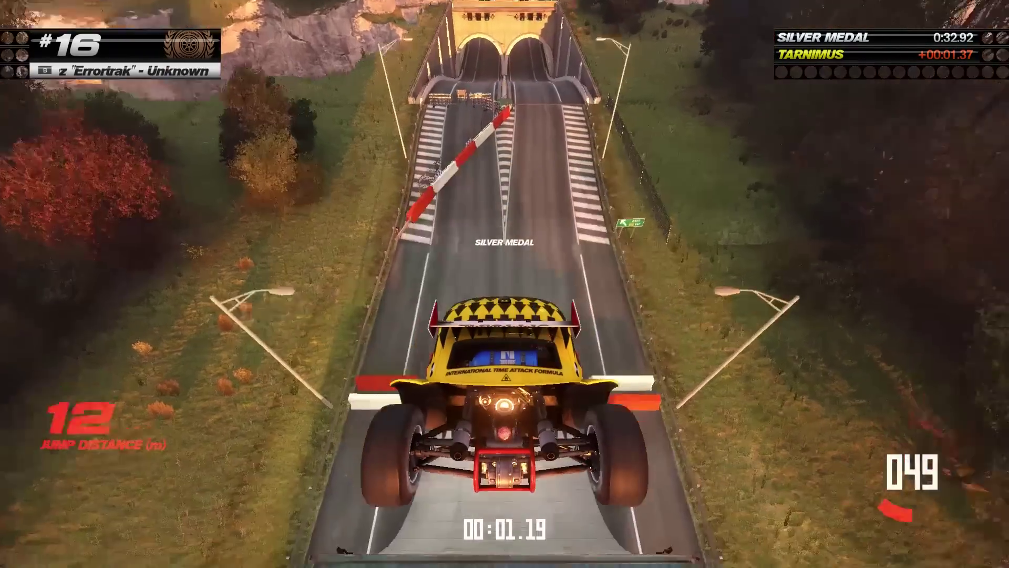
{"action": "key", "text": "Up"}
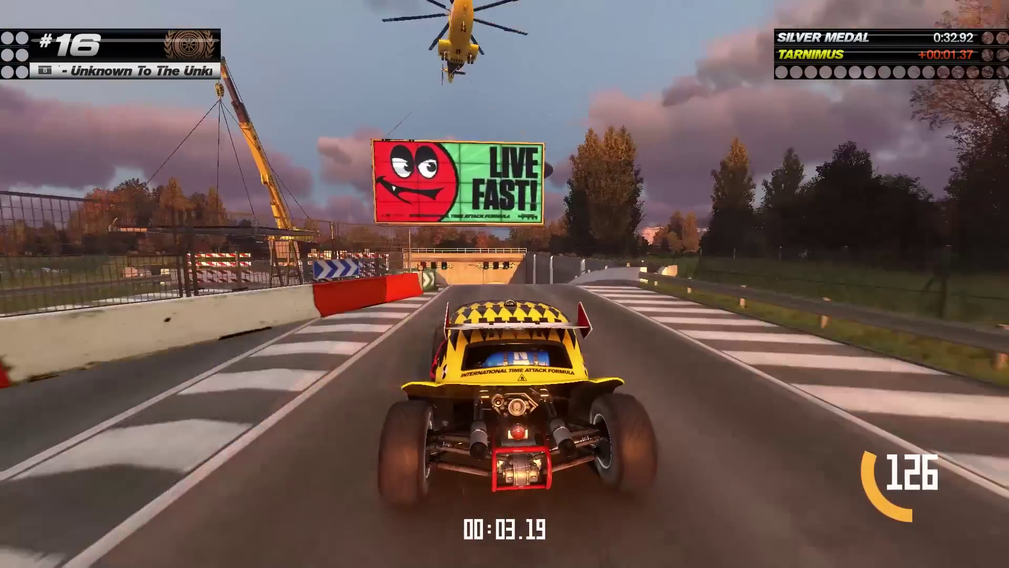
{"action": "key", "text": "Up"}
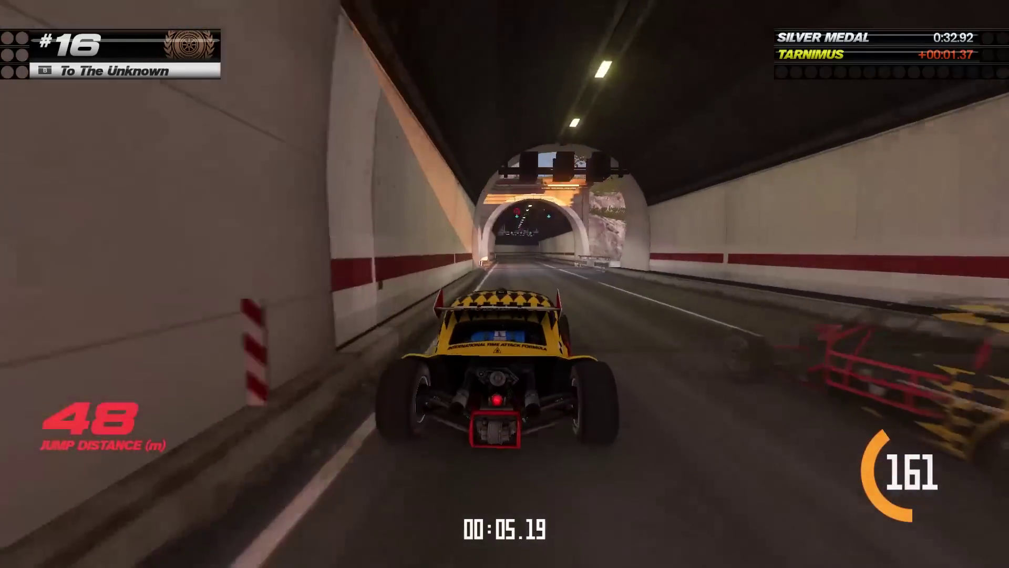
{"action": "key", "text": "Up"}
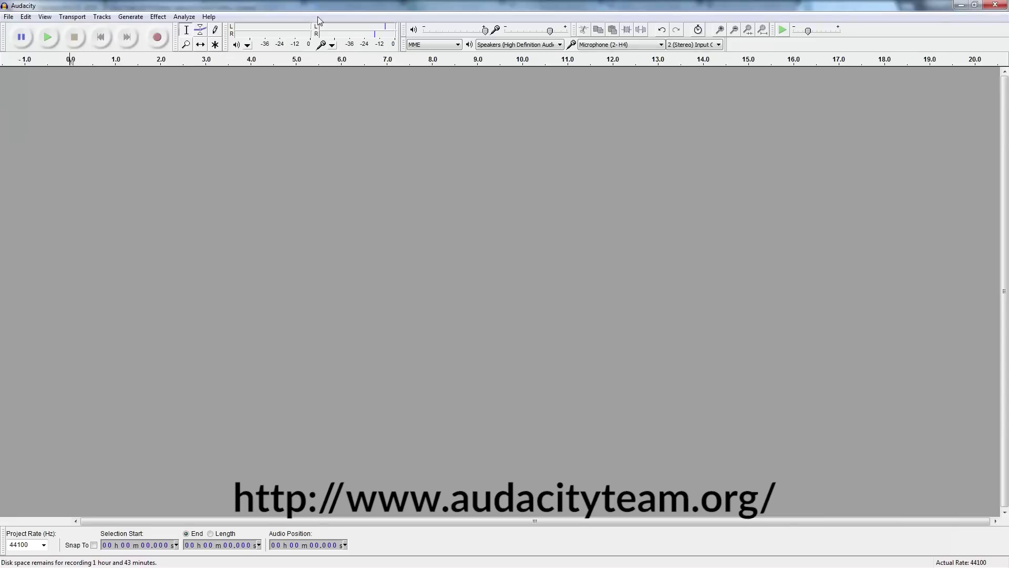
- Record narration in Audacity while playing and skipping through the Trackmania video
{"action": "left_click", "coordinate": [158, 37]}
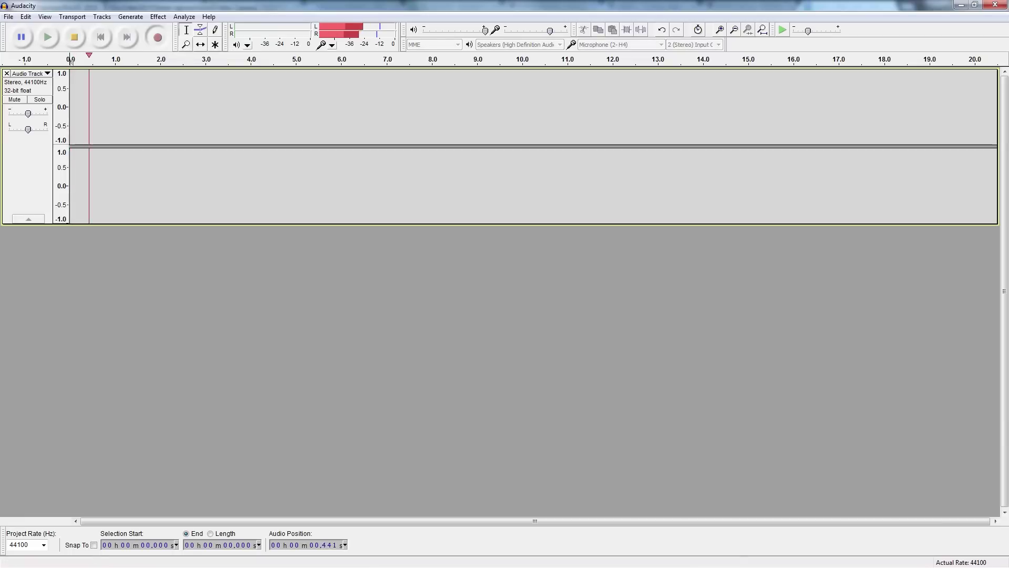
{"action": "left_click", "coordinate": [526, 401]}
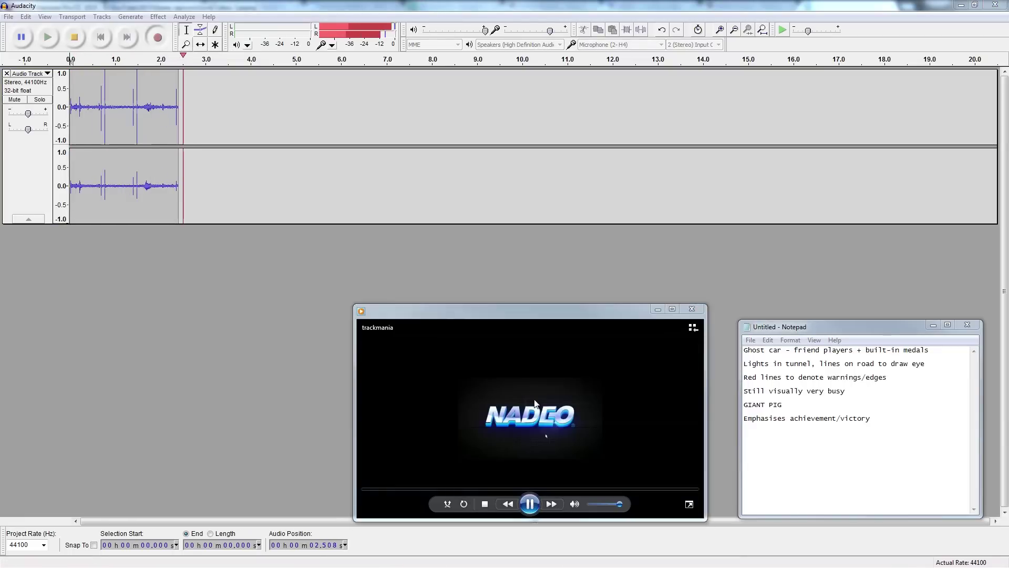
{"action": "left_click", "coordinate": [583, 489]}
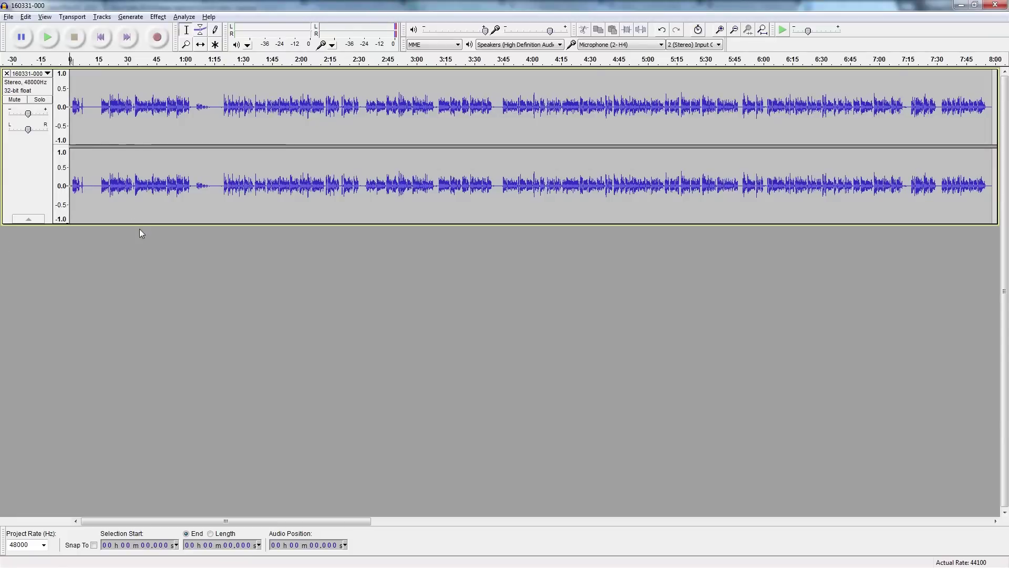
- Delete the opening 13 seconds, then normalize the whole narration to 0.0 dB with DC offset removed
{"action": "left_click_drag", "start_coordinate": [97, 202], "coordinate": [75, 202]}
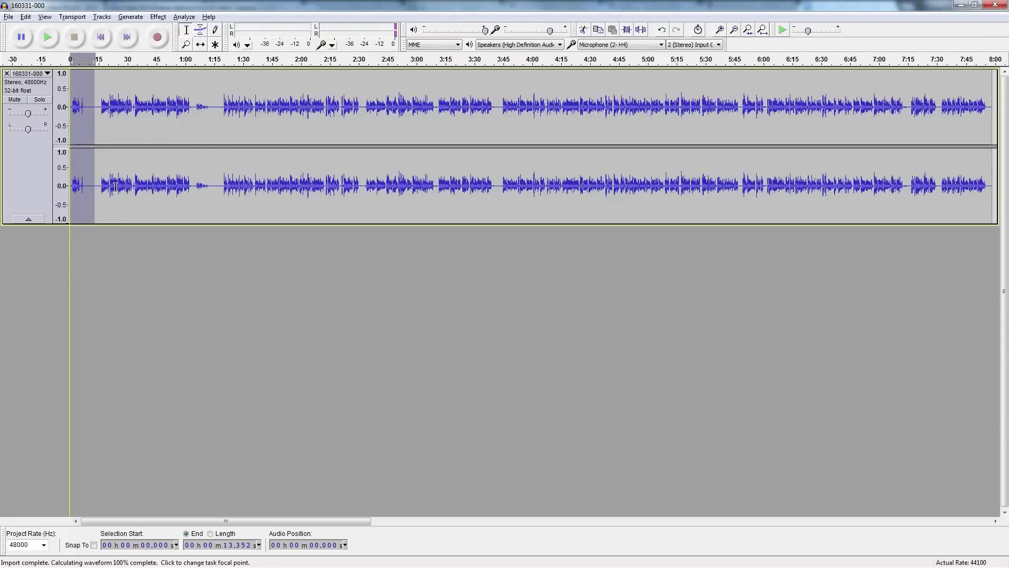
{"action": "key", "text": "Delete"}
{"action": "key", "text": "ctrl+a"}
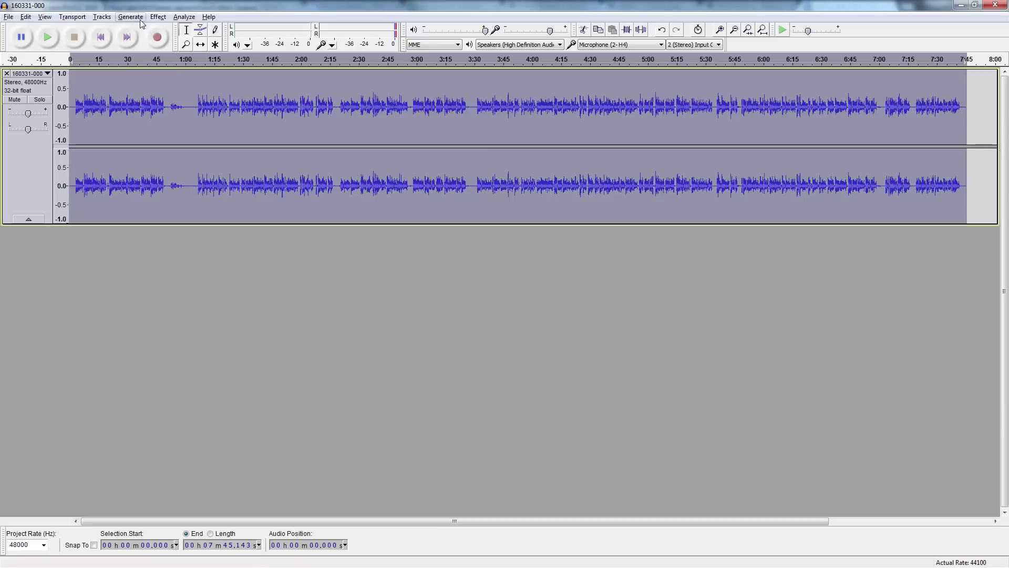
{"action": "left_click", "coordinate": [158, 17]}
{"action": "left_click", "coordinate": [181, 218]}
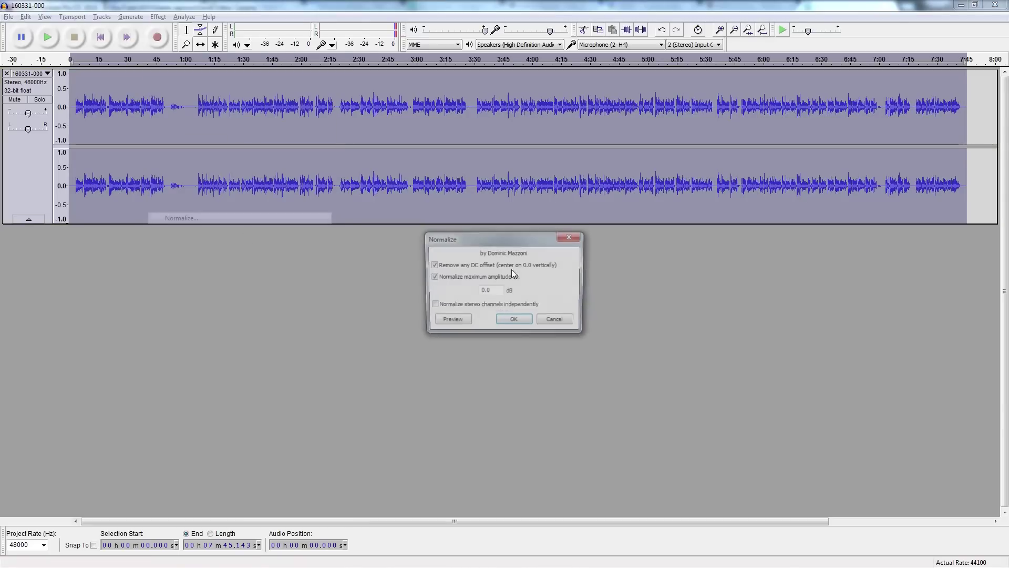
{"action": "left_click", "coordinate": [514, 321]}
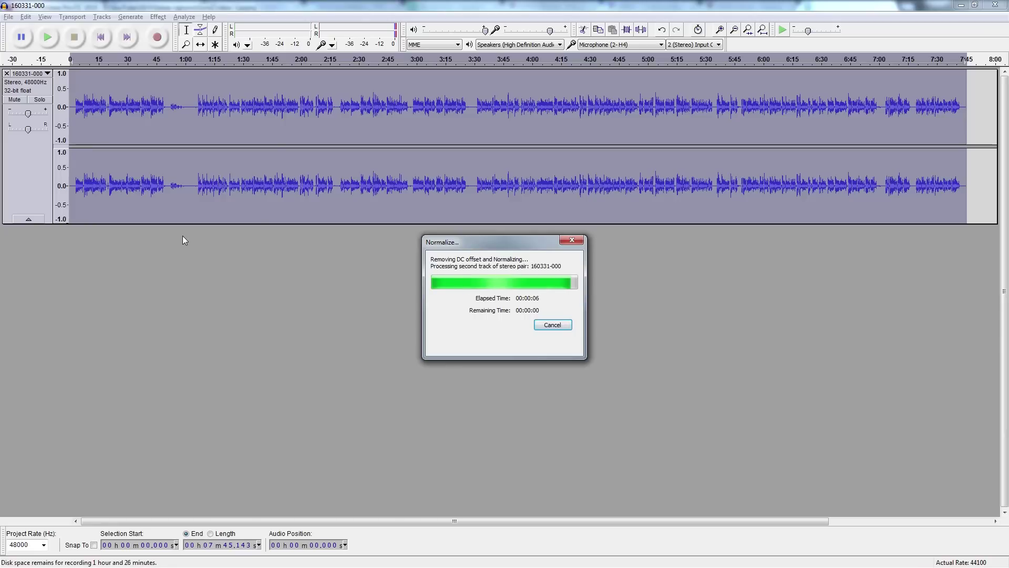
{"action": "left_click", "coordinate": [85, 184]}
{"action": "key", "text": "ctrl+1"}
{"action": "key", "text": "ctrl+1"}
{"action": "key", "text": "ctrl+1"}
- Capture a noise profile from the silent first 2.773 seconds of the narration
{"action": "left_click_drag", "start_coordinate": [133, 520], "coordinate": [116, 521]}
{"action": "left_click_drag", "start_coordinate": [139, 206], "coordinate": [59, 198]}
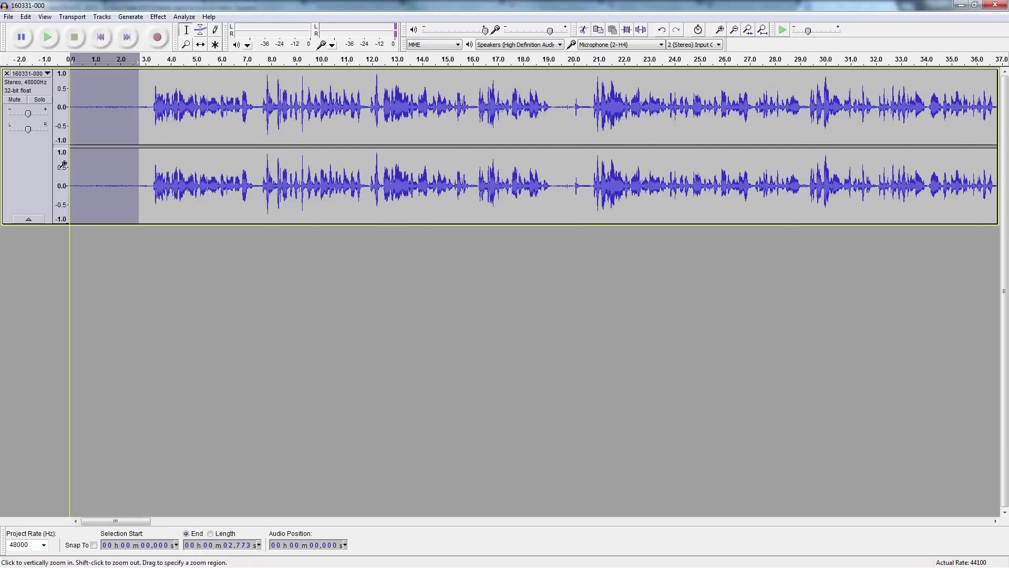
{"action": "left_click", "coordinate": [158, 16]}
{"action": "left_click", "coordinate": [199, 207]}
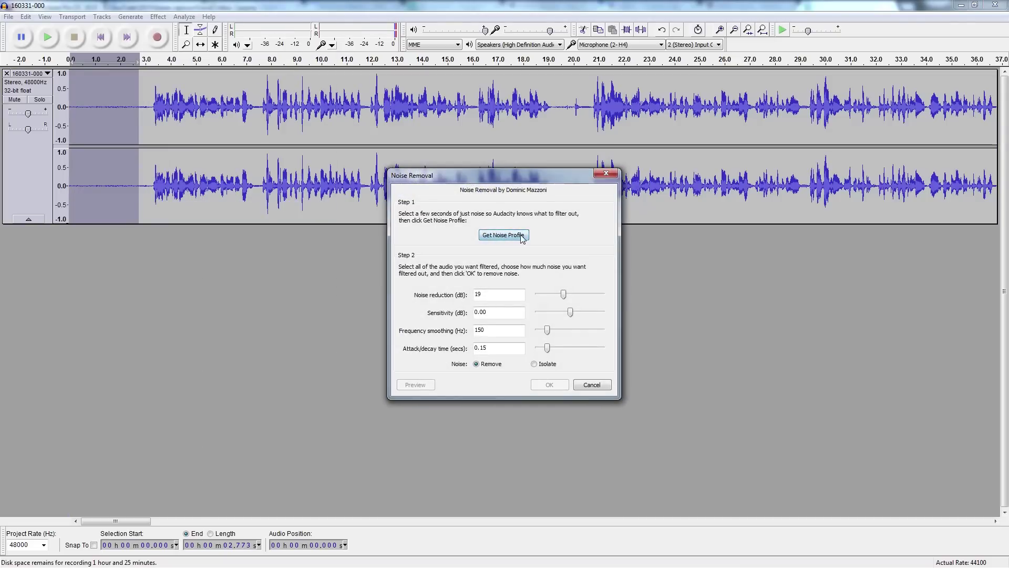
{"action": "left_click", "coordinate": [502, 235]}
- Apply Noise Removal to the entire narration track
{"action": "key", "text": "ctrl+a"}
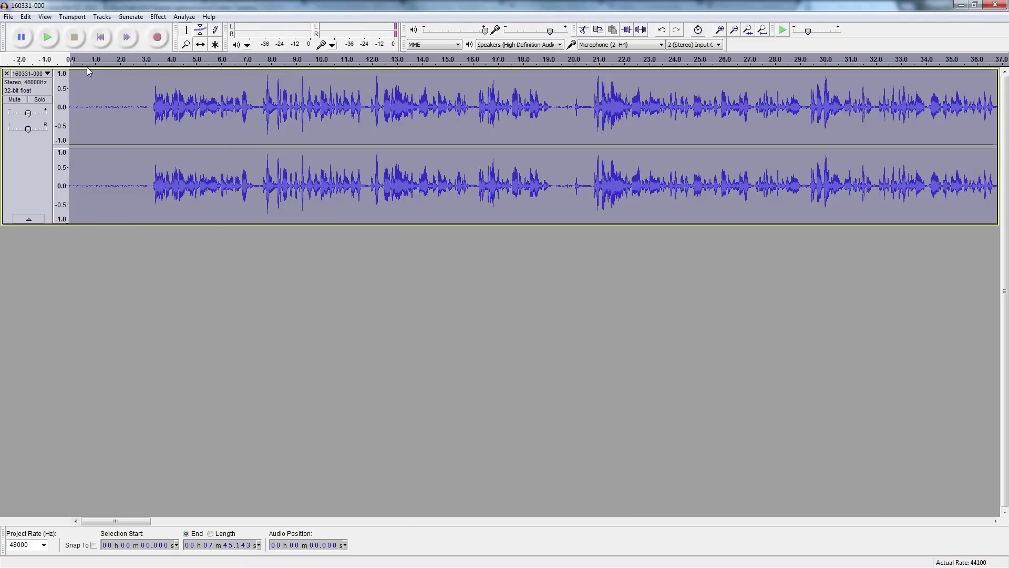
{"action": "left_click", "coordinate": [158, 16]}
{"action": "left_click", "coordinate": [204, 207]}
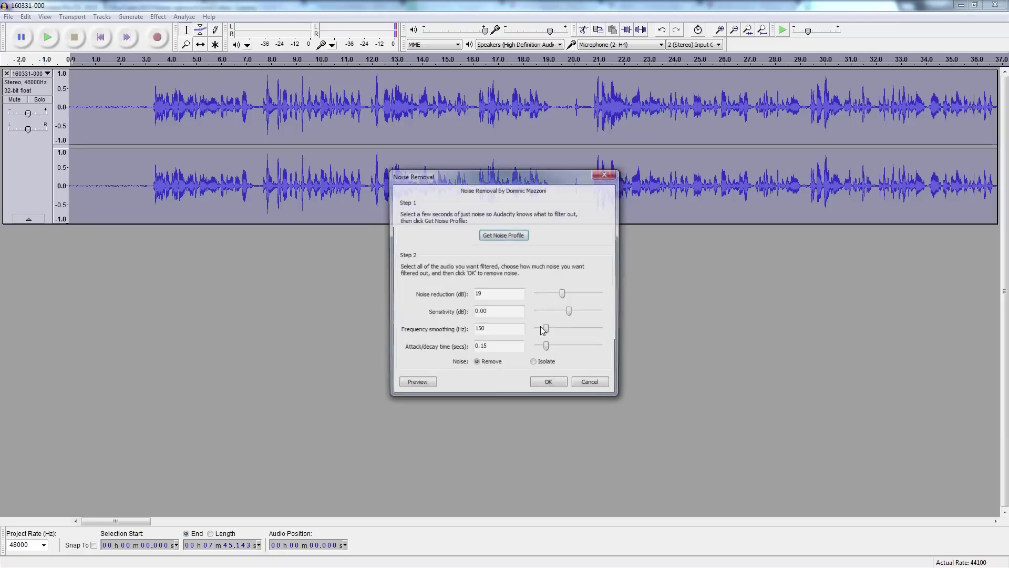
{"action": "left_click", "coordinate": [548, 382]}
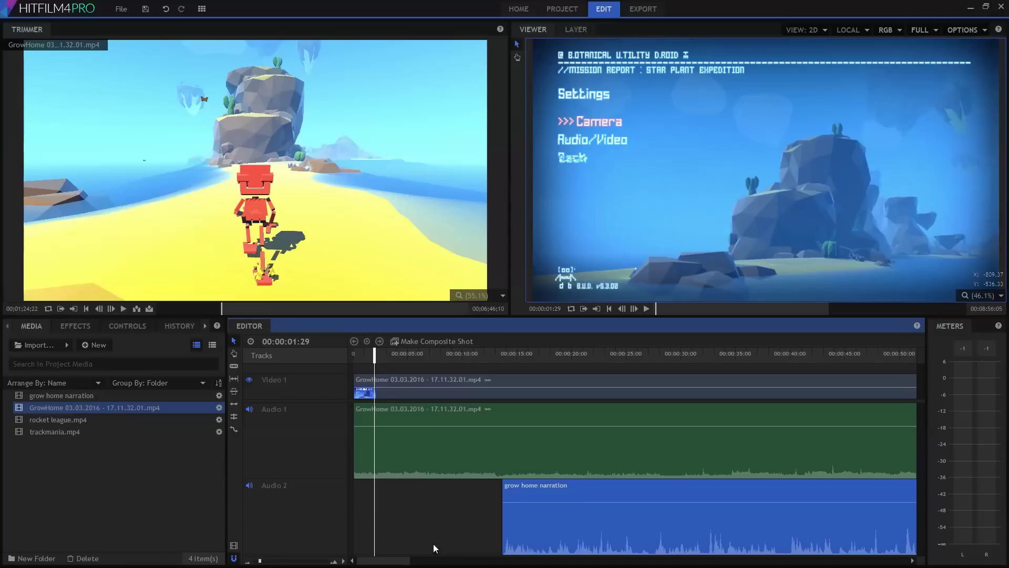
{"action": "left_click", "coordinate": [472, 506]}
- Move the narration to the start of Audio 2, lower Audio 1's volume and raise Audio 2's slightly
{"action": "left_click_drag", "start_coordinate": [615, 491], "coordinate": [467, 496]}
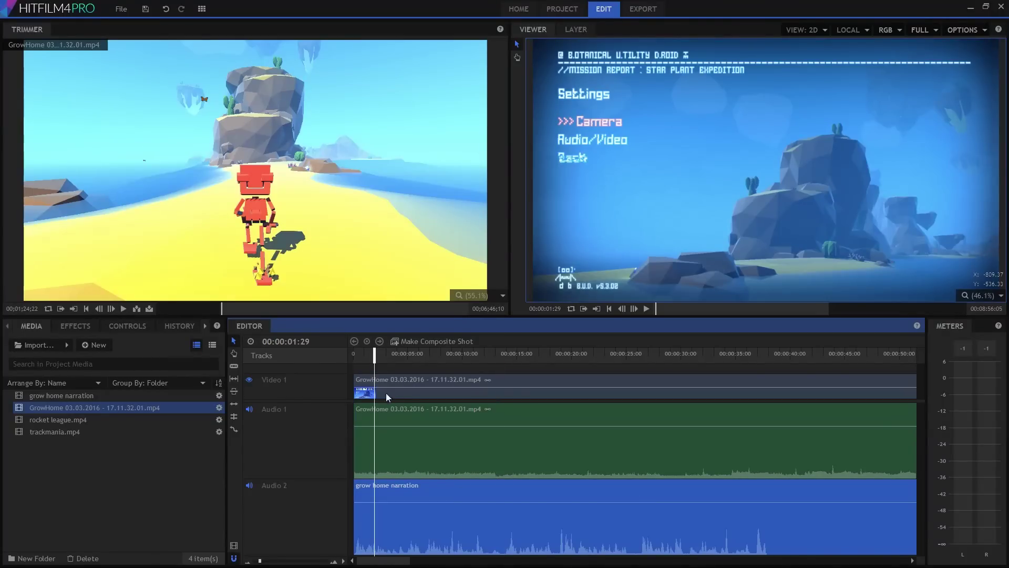
{"action": "key", "text": "Home"}
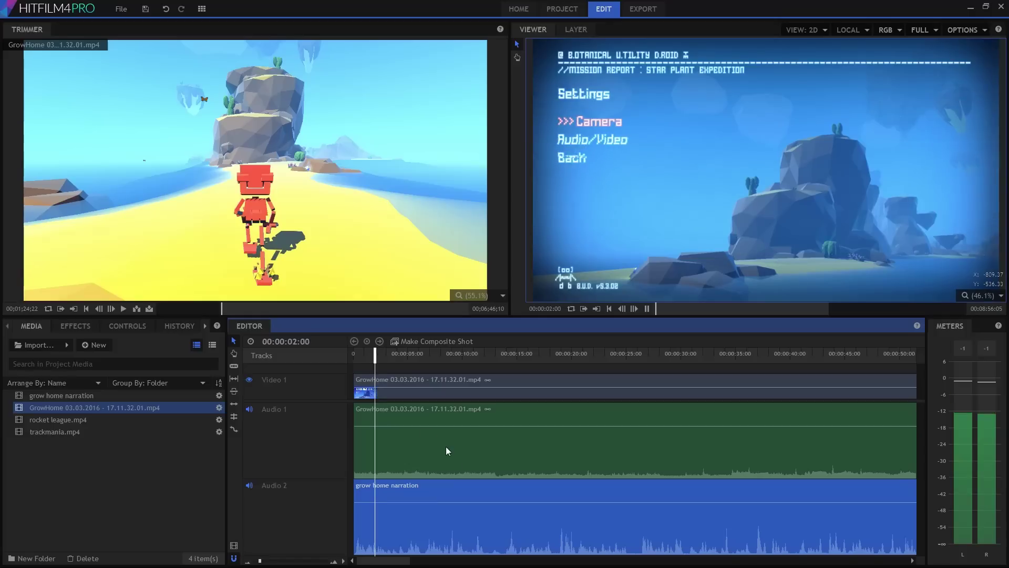
{"action": "left_click", "coordinate": [427, 443]}
{"action": "left_click", "coordinate": [413, 427], "text": "ctrl"}
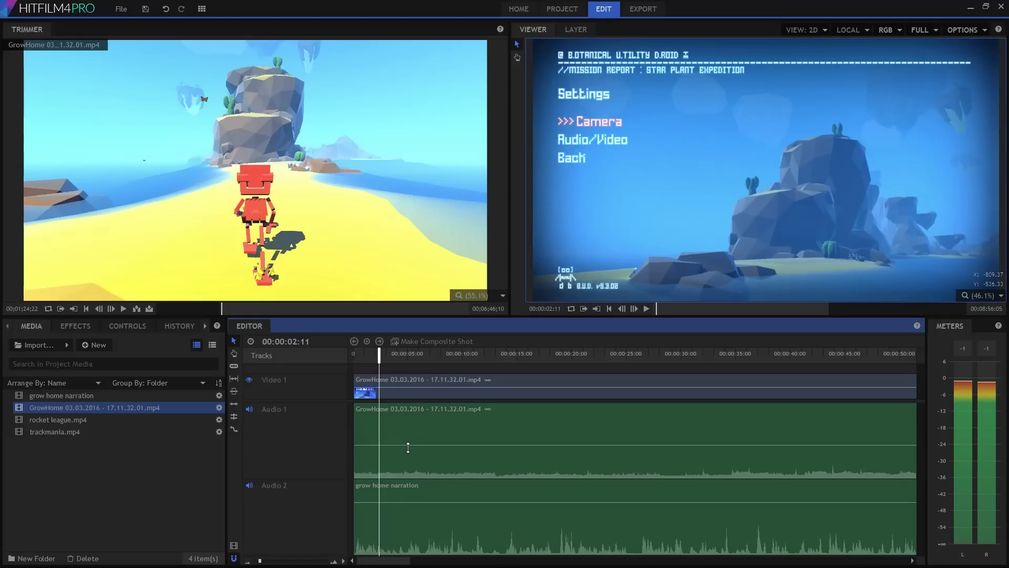
{"action": "left_click_drag", "start_coordinate": [408, 447], "coordinate": [407, 450]}
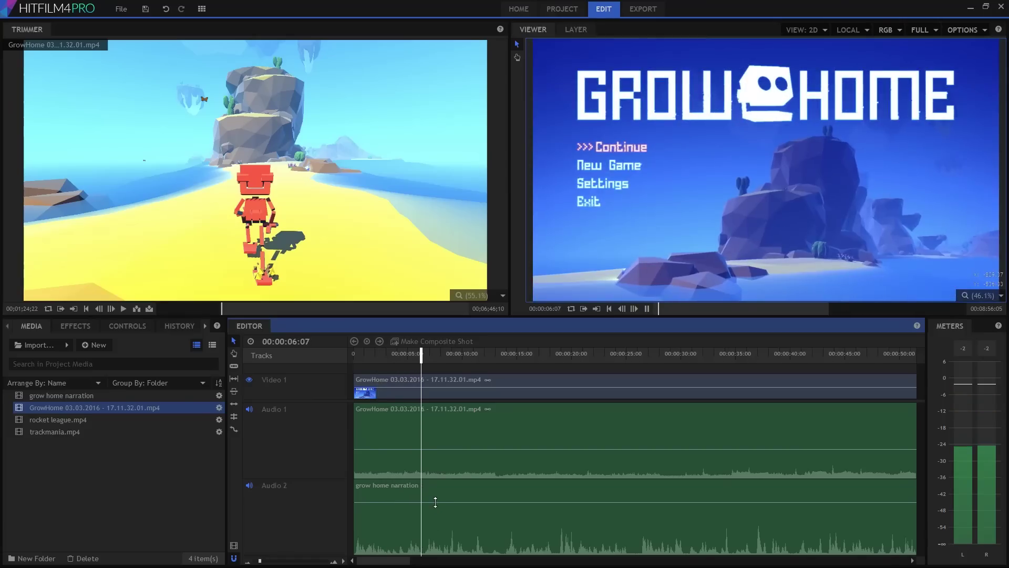
{"action": "left_click_drag", "start_coordinate": [435, 502], "coordinate": [436, 498]}
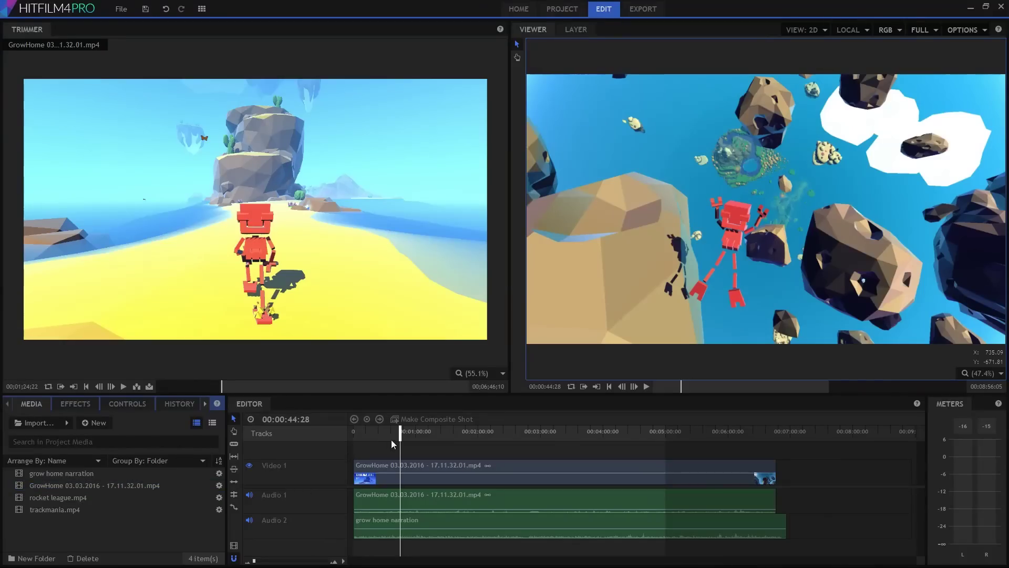
- Create a new composite shot with its default settings
{"action": "left_click_drag", "start_coordinate": [391, 440], "coordinate": [400, 435]}
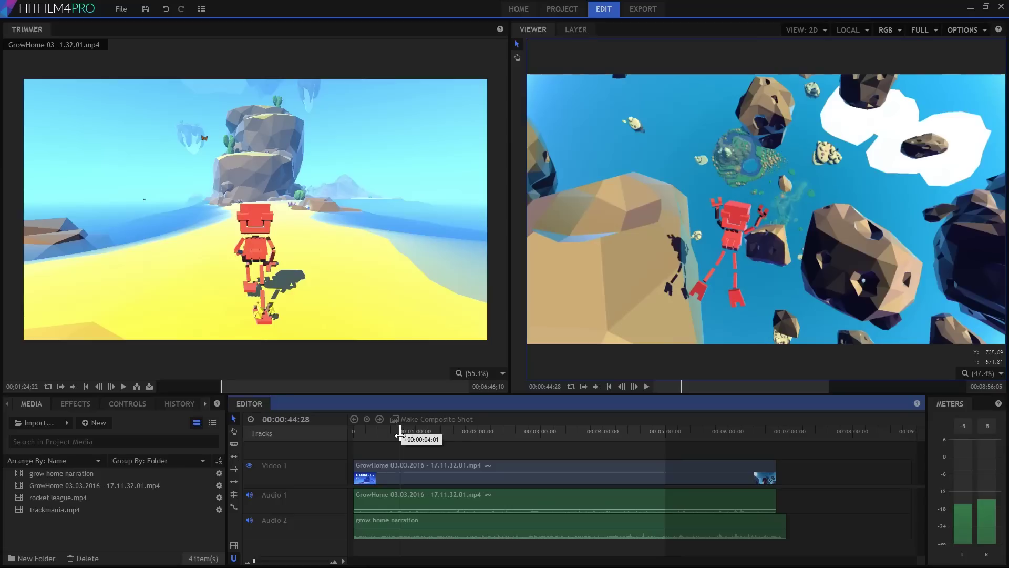
{"action": "left_click", "coordinate": [92, 422]}
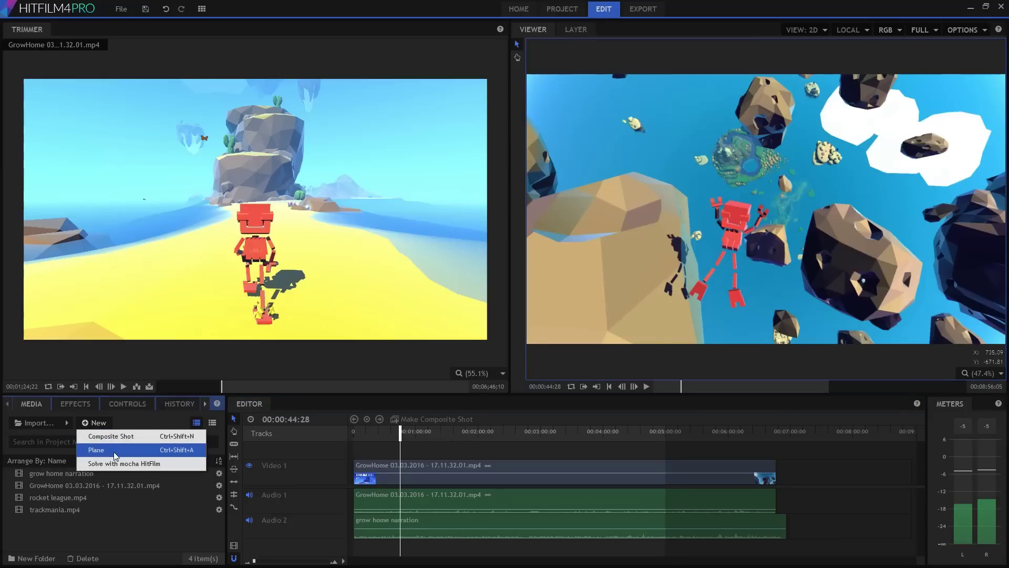
{"action": "left_click", "coordinate": [111, 436]}
{"action": "left_click", "coordinate": [591, 415]}
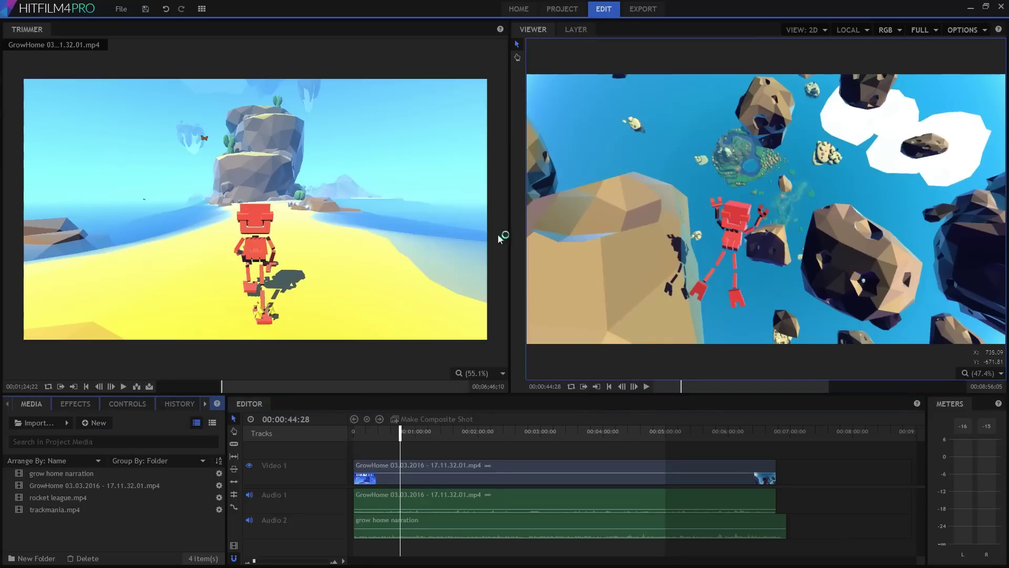
- Add a 'Grow Home' text layer in Lato Black at size 187
{"action": "left_click", "coordinate": [516, 72]}
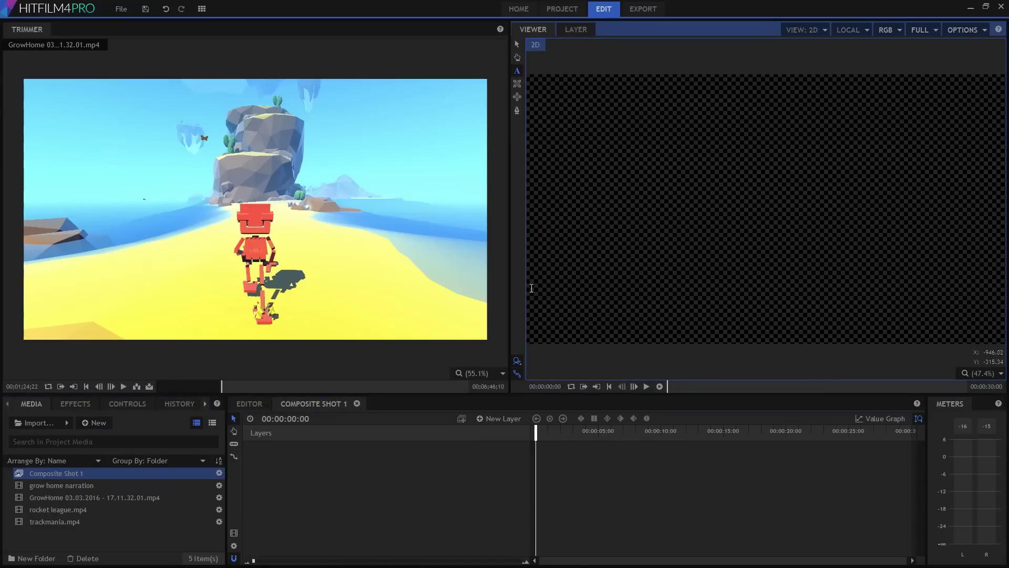
{"action": "left_click_drag", "start_coordinate": [959, 339], "coordinate": [1001, 342]}
{"action": "type", "text": "Grow Home"}
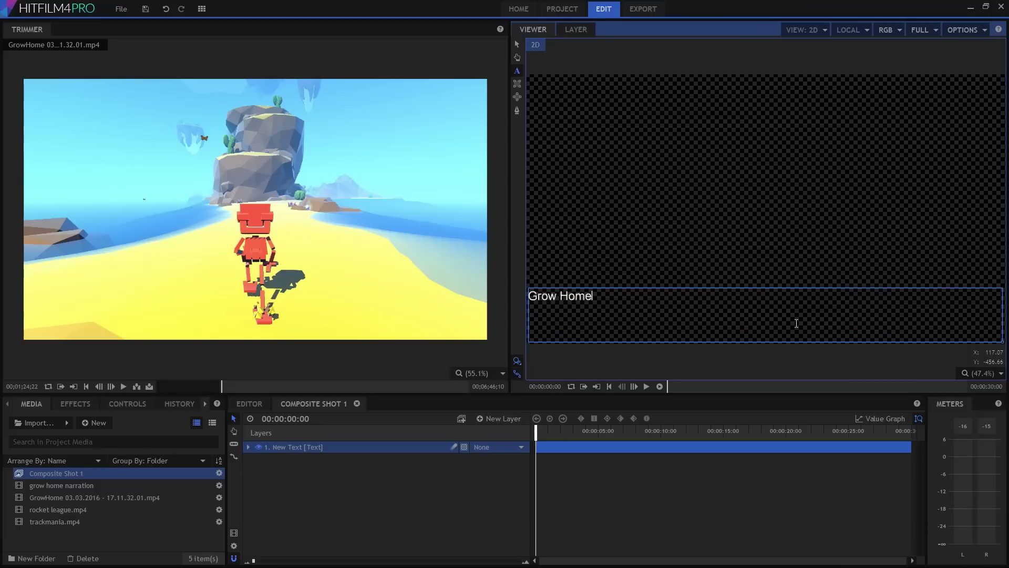
{"action": "left_click", "coordinate": [185, 402]}
{"action": "left_click", "coordinate": [95, 450]}
{"action": "scroll", "coordinate": [60, 403], "scroll_direction": "down", "scroll_amount": 15}
{"action": "scroll", "coordinate": [60, 405], "scroll_direction": "down", "scroll_amount": 1}
{"action": "left_click", "coordinate": [67, 429]}
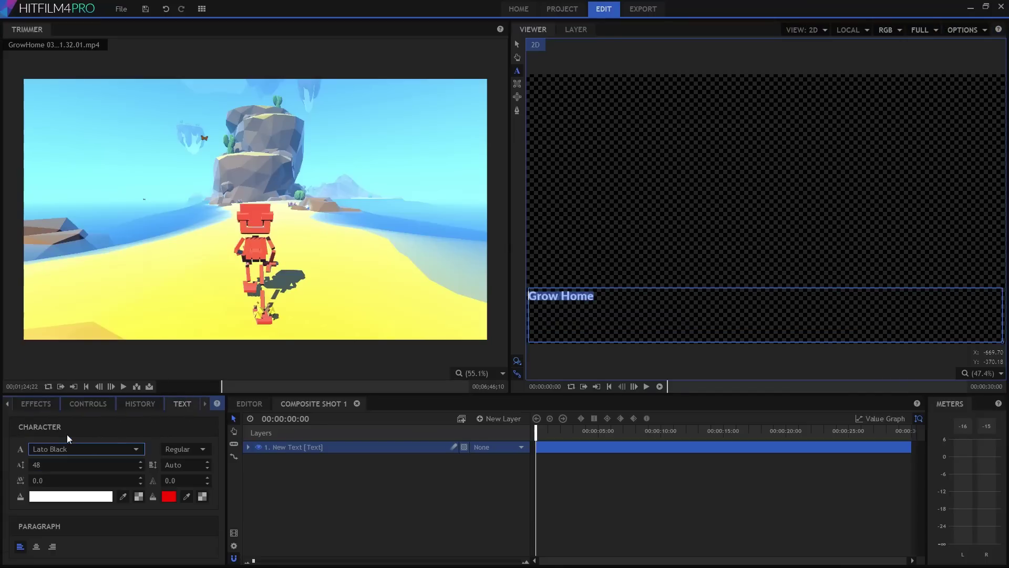
{"action": "left_click_drag", "start_coordinate": [67, 464], "coordinate": [121, 465]}
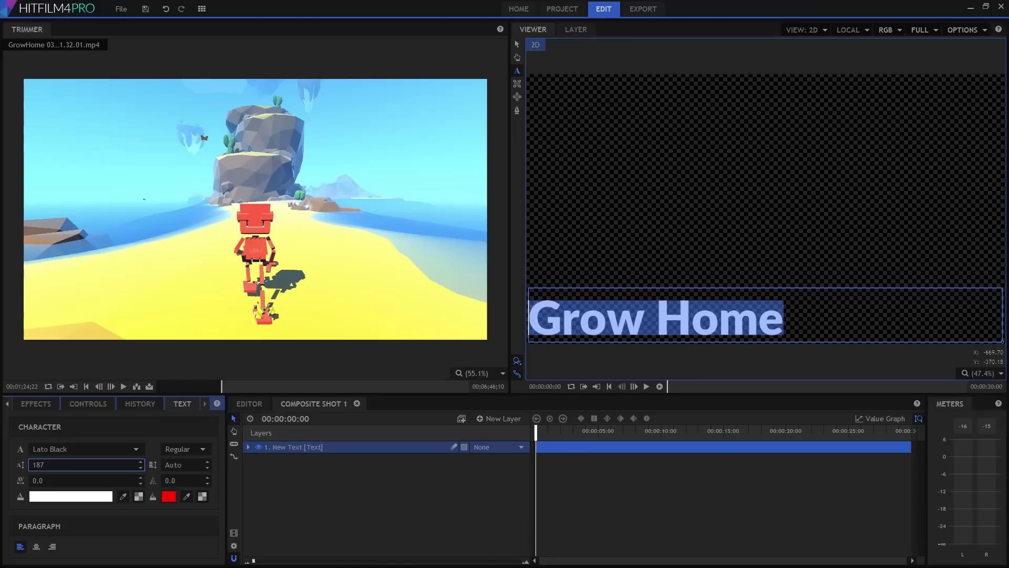
- Return to the editor timeline and show the project media list
{"action": "left_click", "coordinate": [251, 403]}
{"action": "left_click", "coordinate": [7, 404]}
{"action": "left_click", "coordinate": [30, 403]}
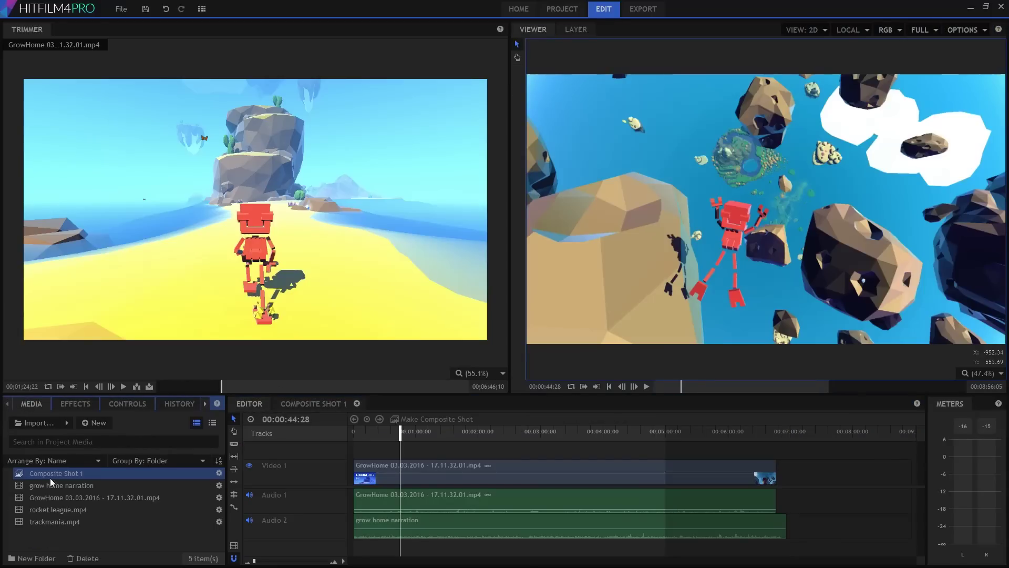
- Place Composite Shot 1 above the gameplay and move the presenter photo to the right
{"action": "left_click_drag", "start_coordinate": [303, 455], "coordinate": [398, 457]}
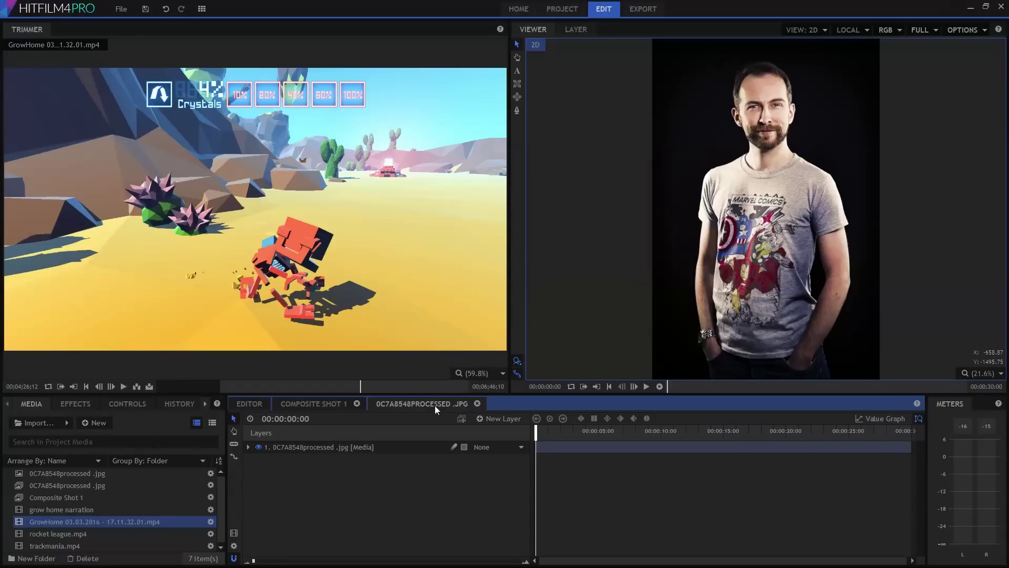
{"action": "left_click", "coordinate": [399, 444]}
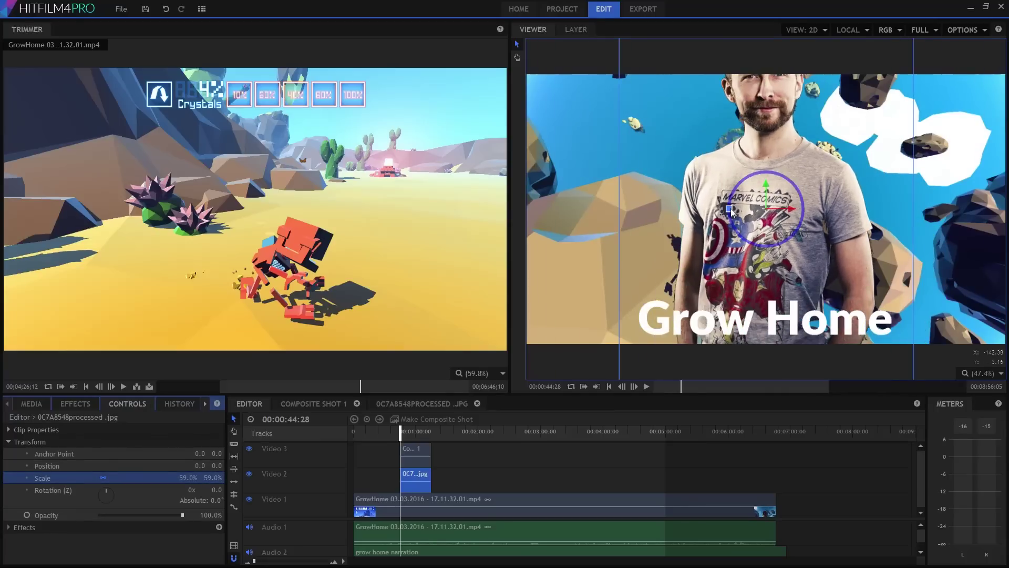
{"action": "left_click_drag", "start_coordinate": [734, 222], "coordinate": [870, 254]}
- Slide the Grow Home title to the left and check the composition
{"action": "left_click", "coordinate": [794, 216]}
{"action": "left_click_drag", "start_coordinate": [793, 216], "coordinate": [703, 219]}
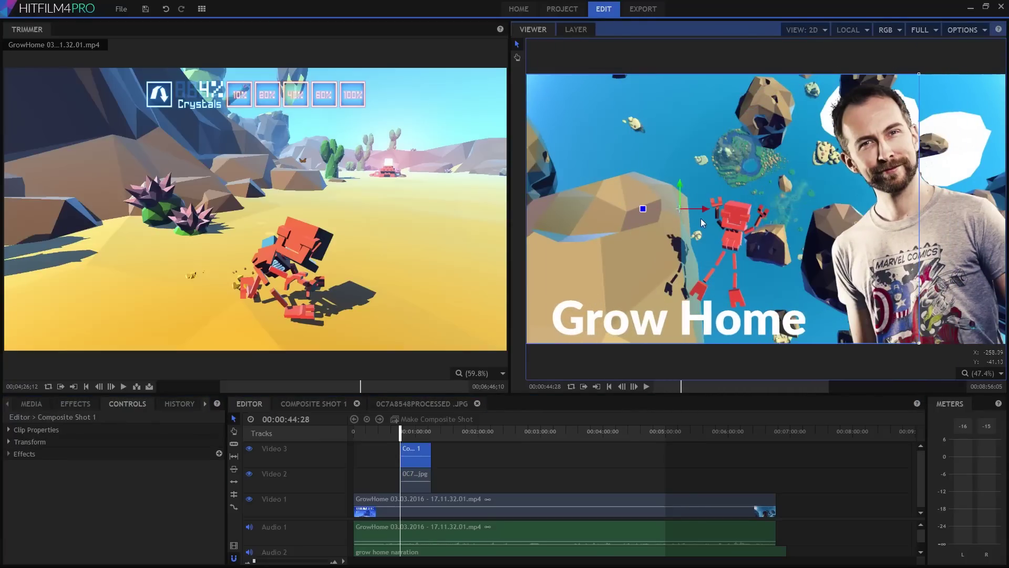
{"action": "left_click", "coordinate": [654, 453]}
{"action": "left_click", "coordinate": [966, 31]}
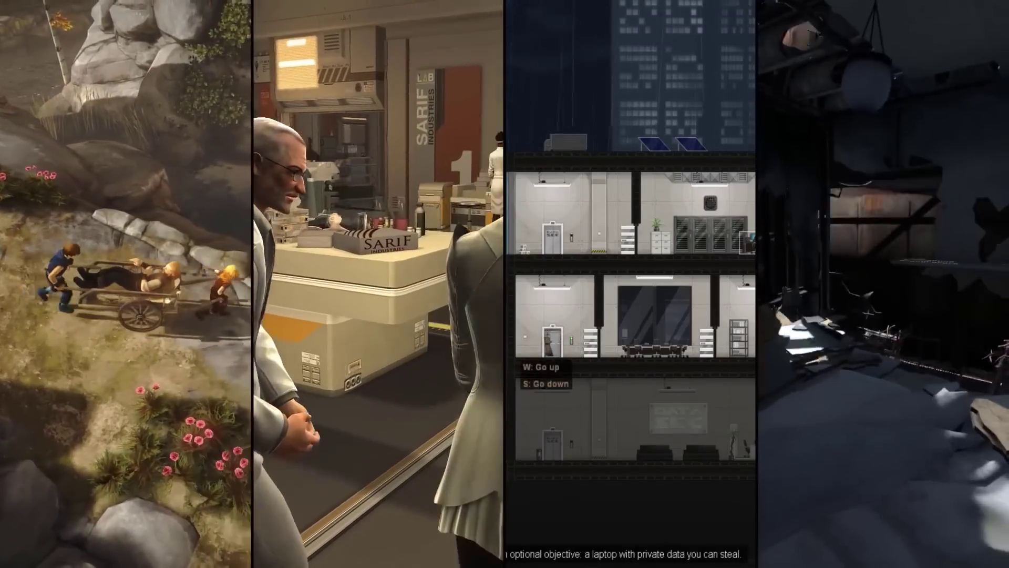
- Dismiss the open Viewer menu or dialog
{"action": "key", "text": "Escape"}
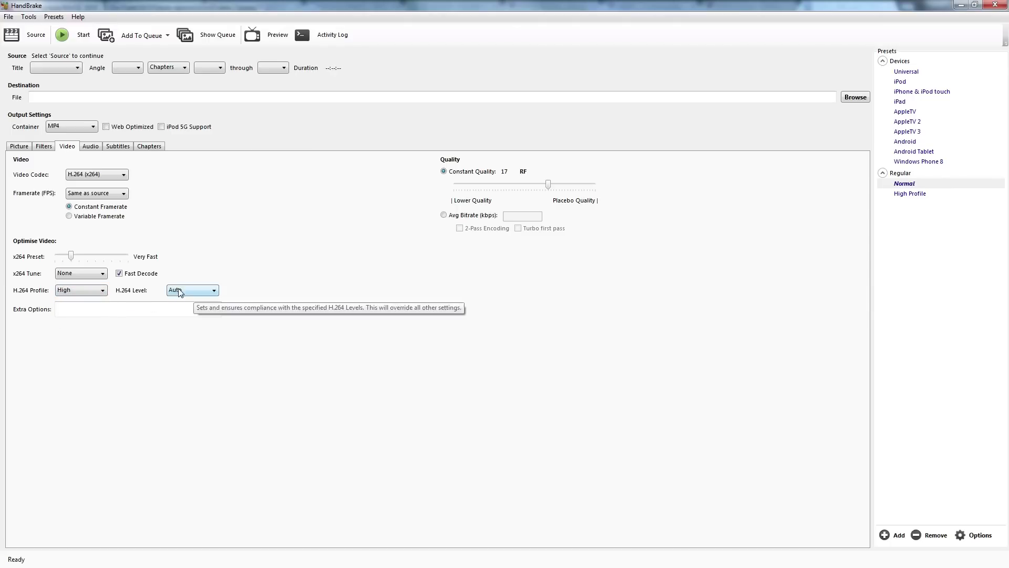
- Focus the Extra Options field to enter the keyframe interval setting
{"action": "left_click", "coordinate": [68, 310]}
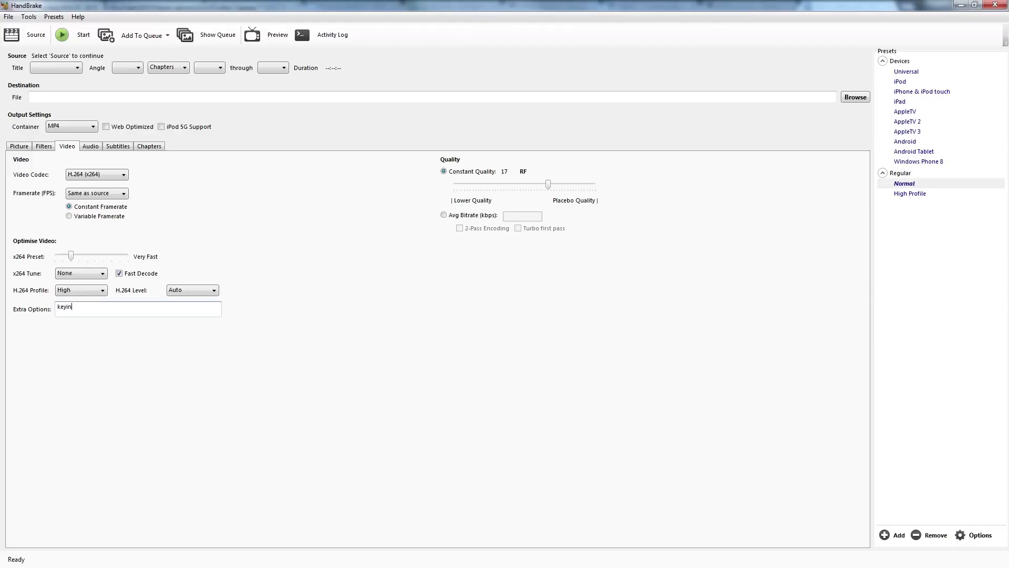